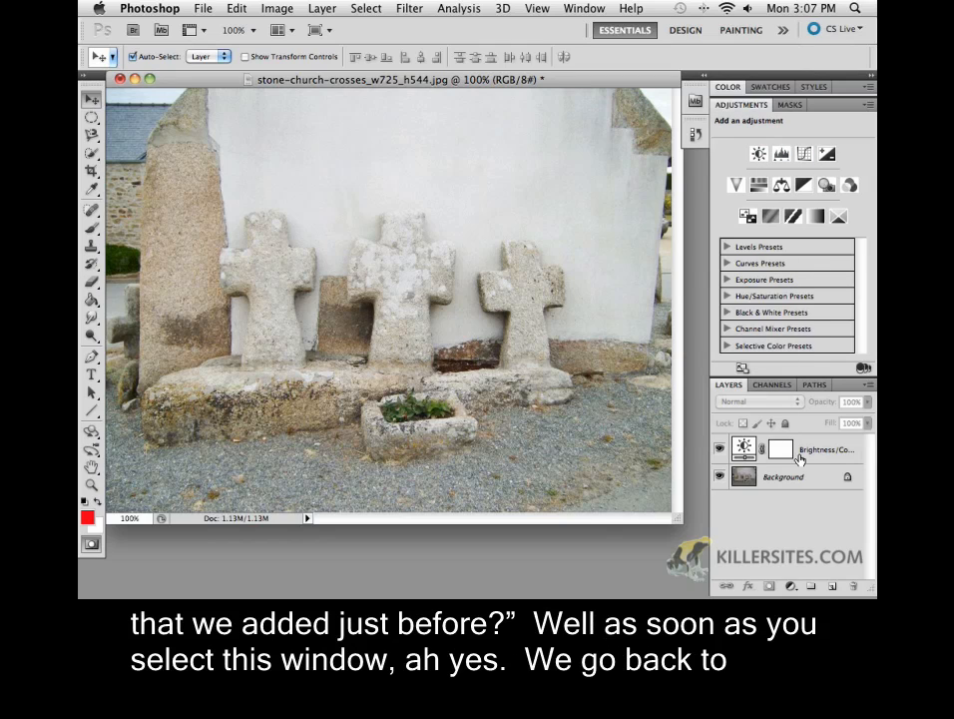
# Step: Select the Brightness/Contrast adjustment layer and set its brightness to 75 and its contrast to -17
pyautogui.click(807, 458)
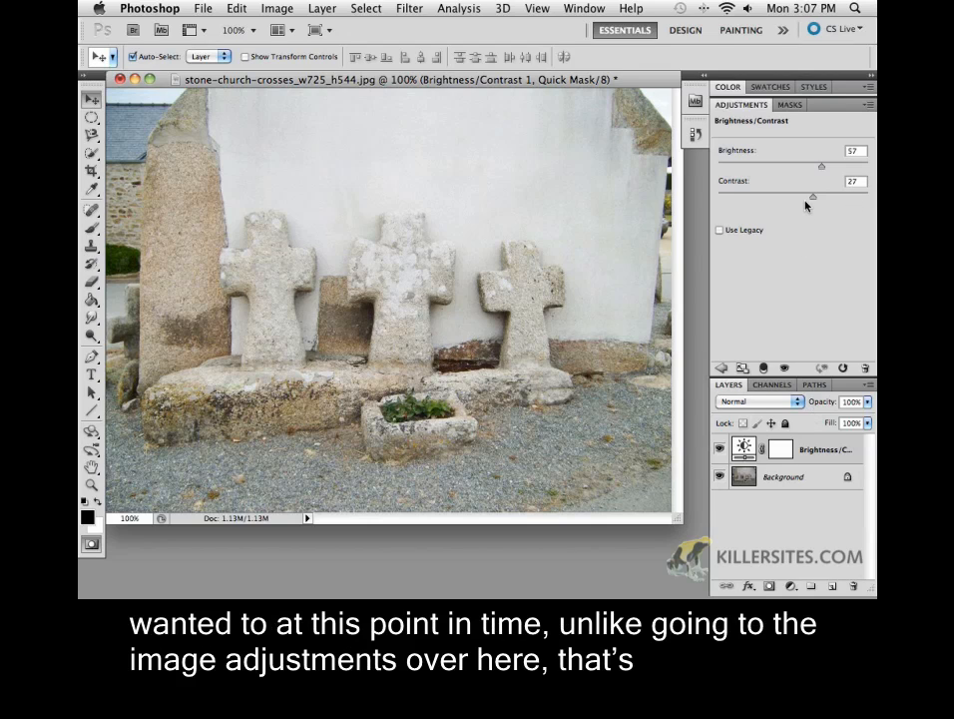
pyautogui.click(276, 9)
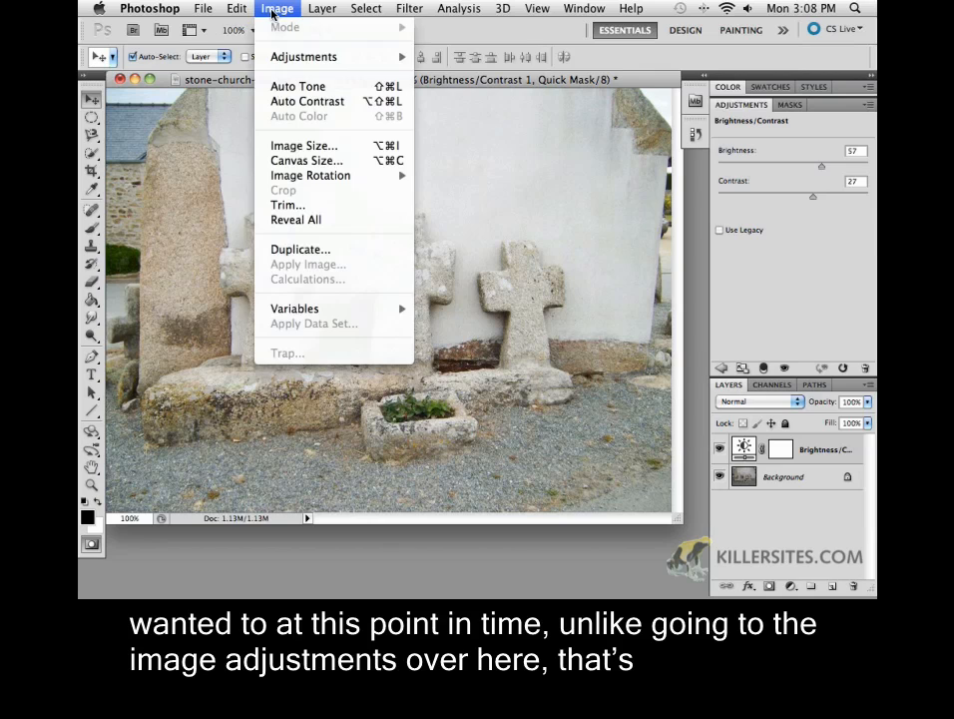
pyautogui.moveTo(300, 57)
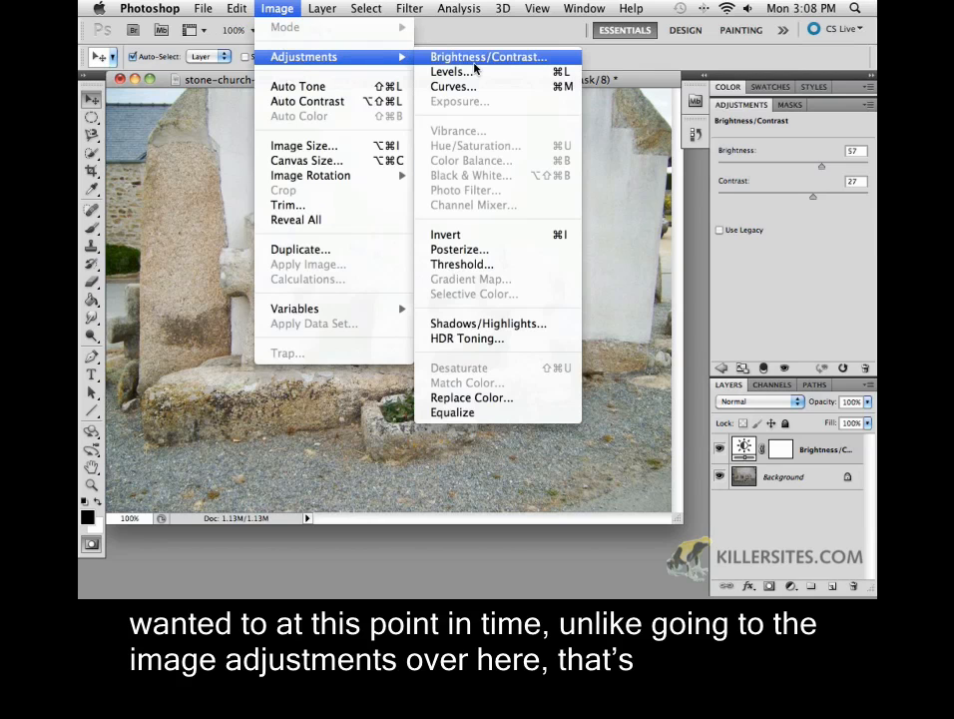
pyautogui.click(779, 323)
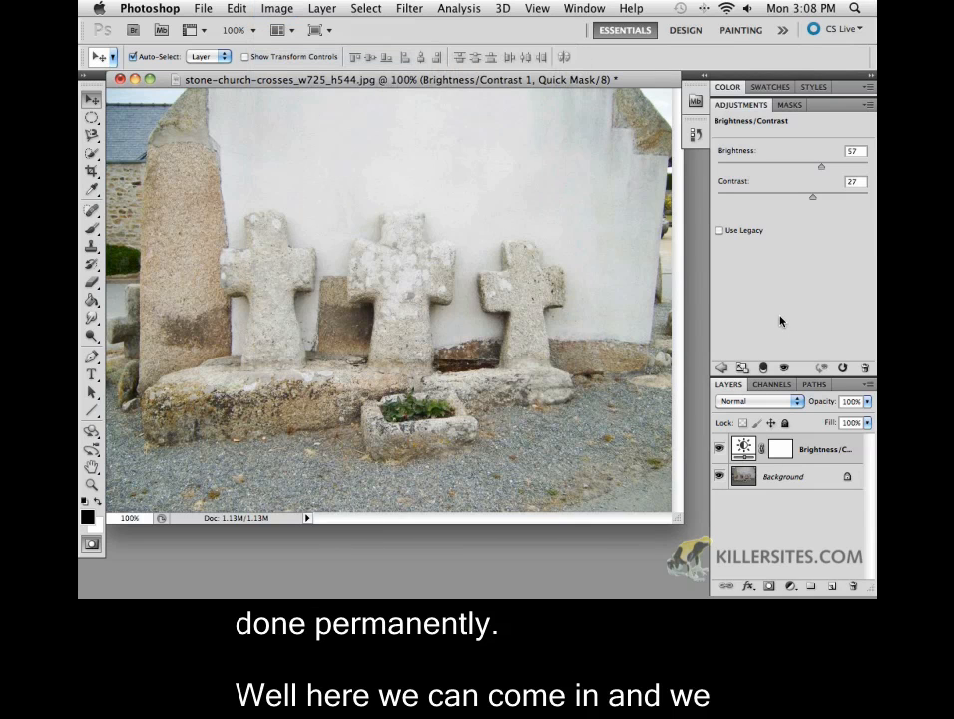
pyautogui.moveTo(826, 172)
pyautogui.mouseDown()
pyautogui.moveTo(810, 171)
pyautogui.moveTo(825, 175)
pyautogui.mouseUp()
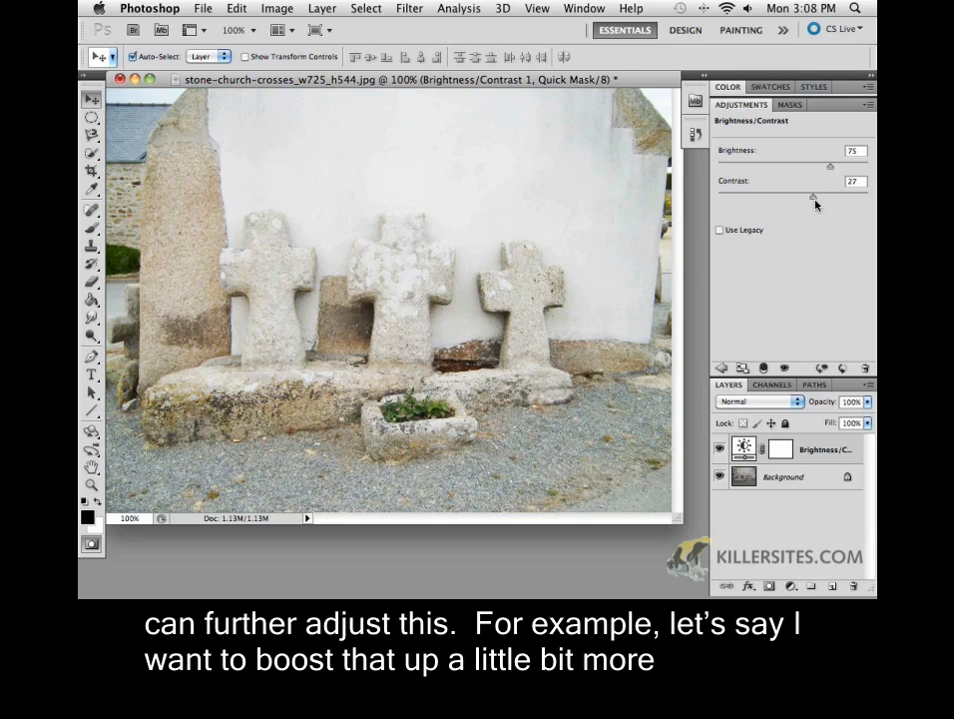
pyautogui.moveTo(816, 203); pyautogui.dragTo(772, 206)
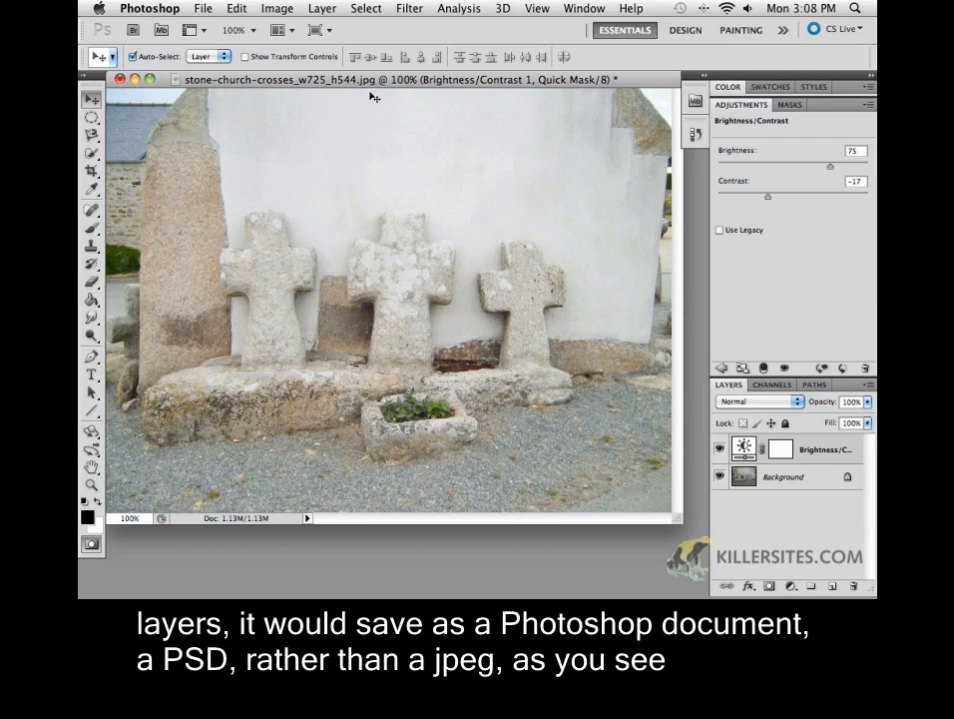
# Step: Check the format and save options offered for the layered image, leaving without saving
pyautogui.click(203, 9)
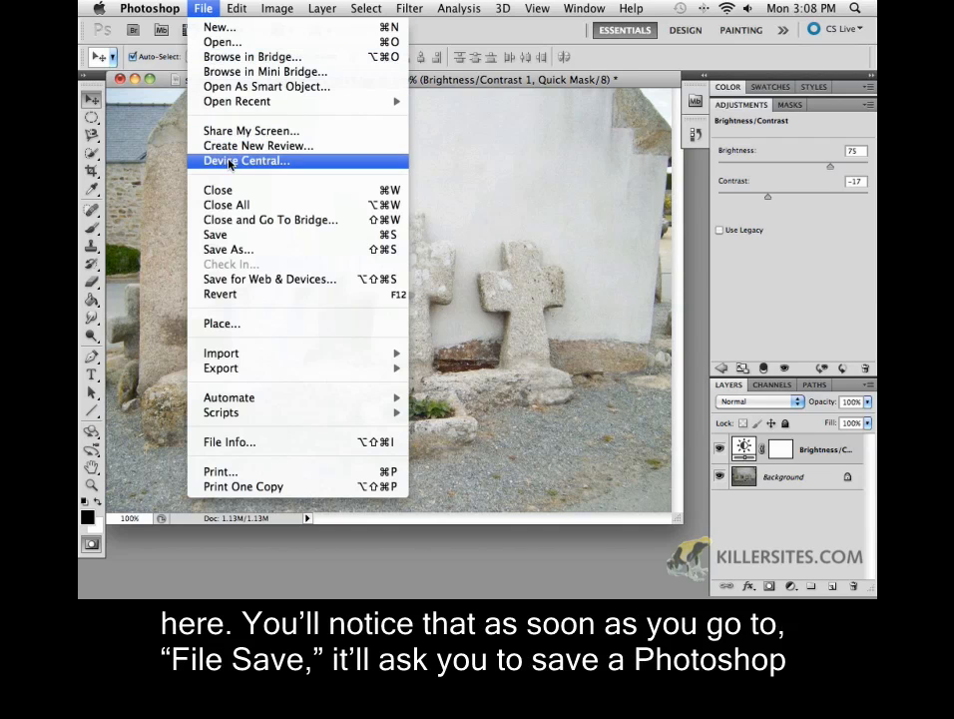
pyautogui.click(215, 235)
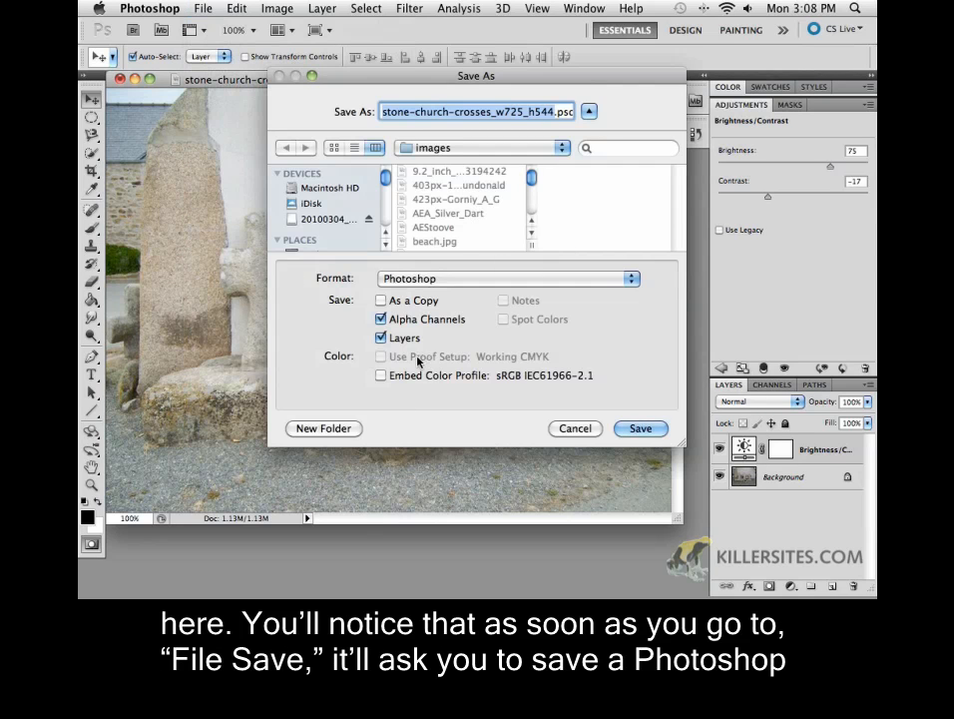
pyautogui.click(581, 431)
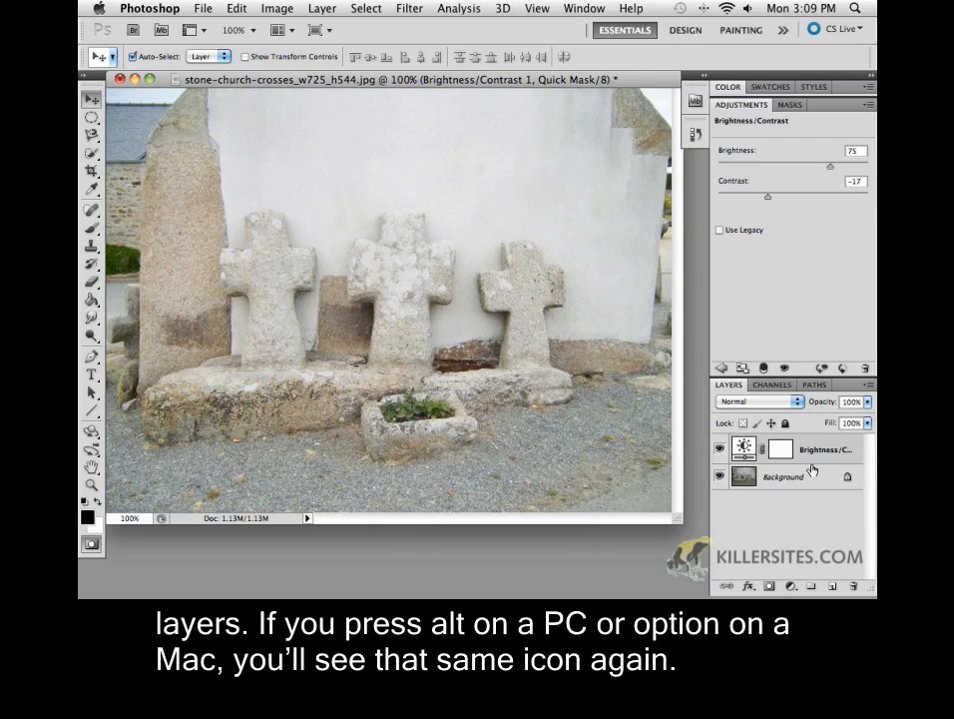
# Step: Compare the photo with the Brightness/Contrast adjustment layer hidden and shown
pyautogui.press('alt')
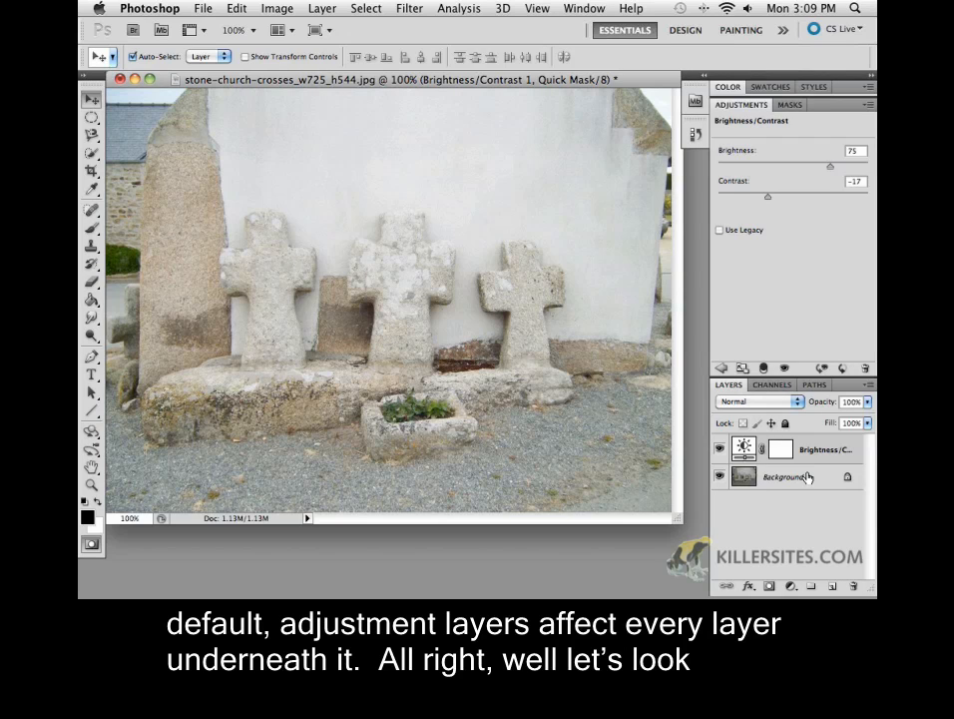
pyautogui.click(785, 373)
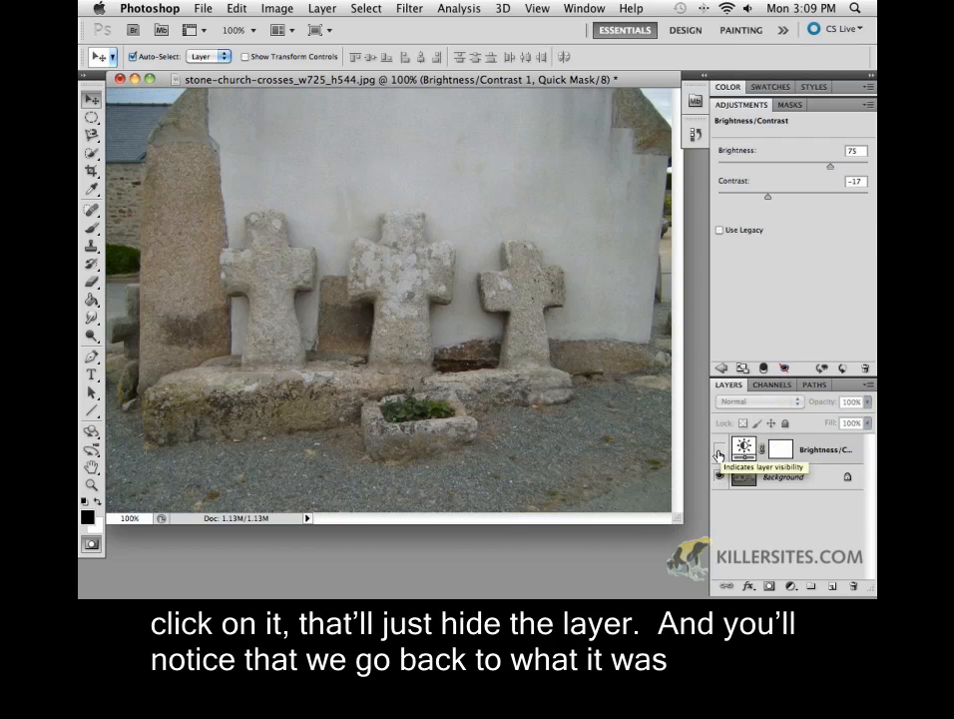
pyautogui.click(784, 371)
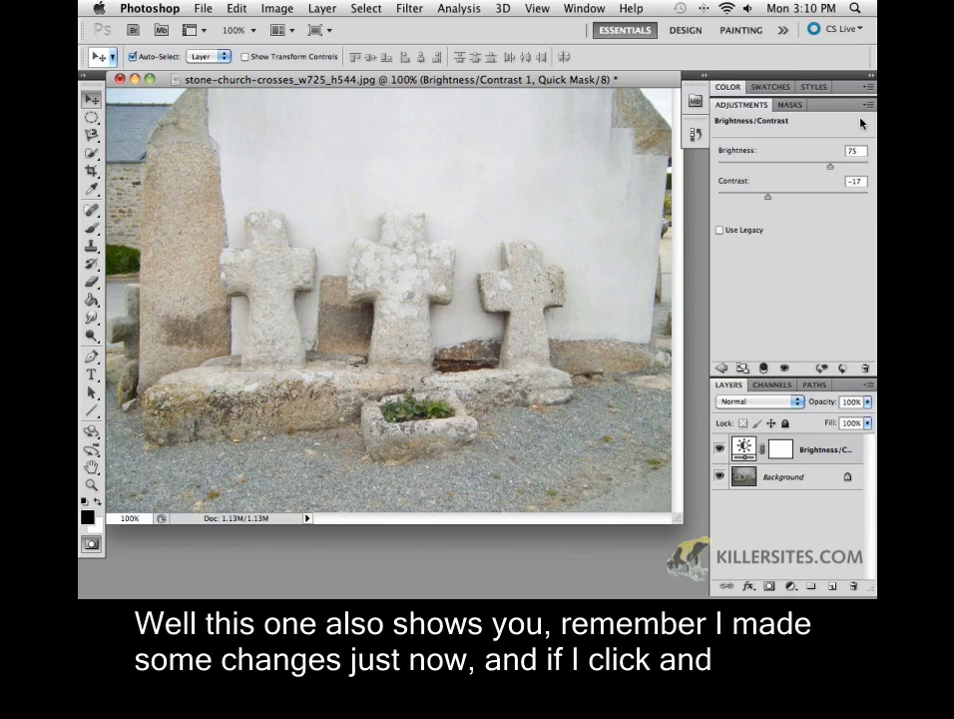
# Step: Compare the current Brightness/Contrast settings with their previous state several times on the image
pyautogui.click(822, 370)
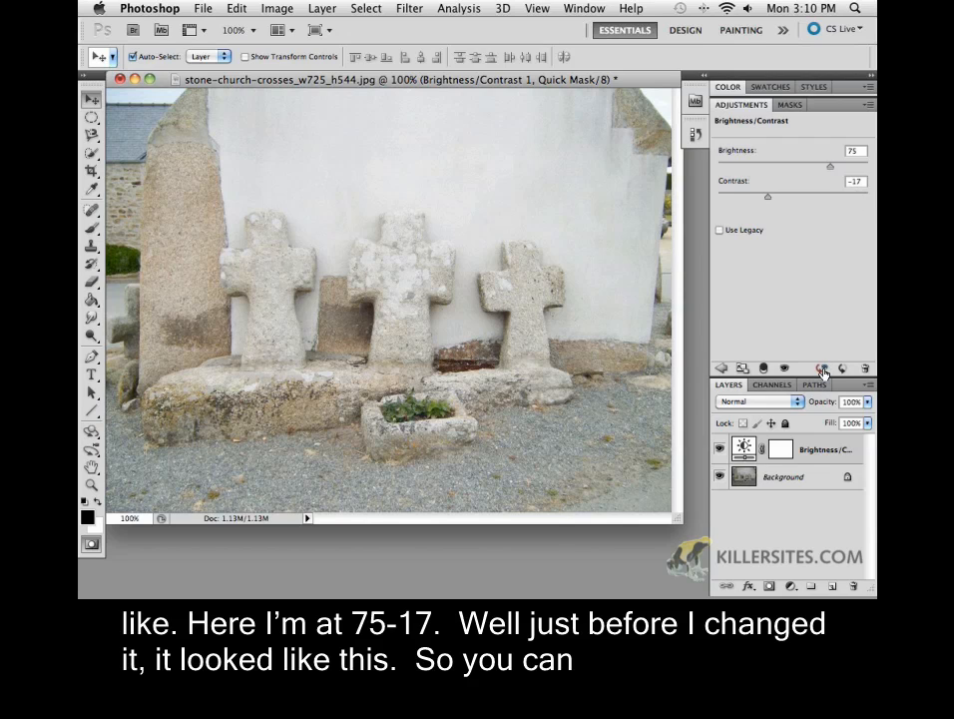
pyautogui.click(823, 370)
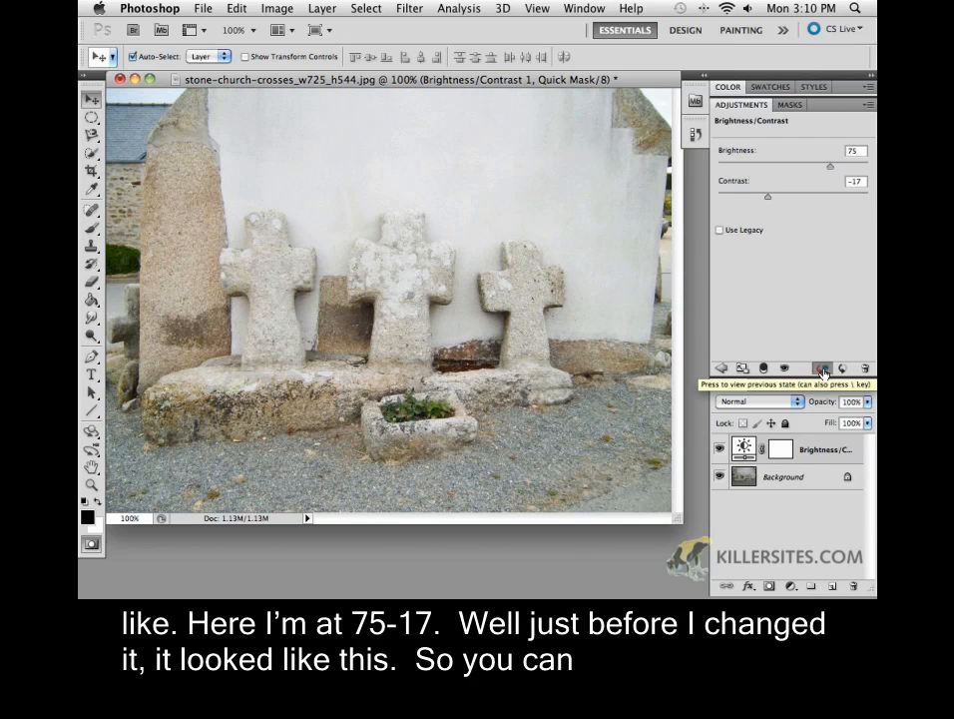
pyautogui.click(822, 370)
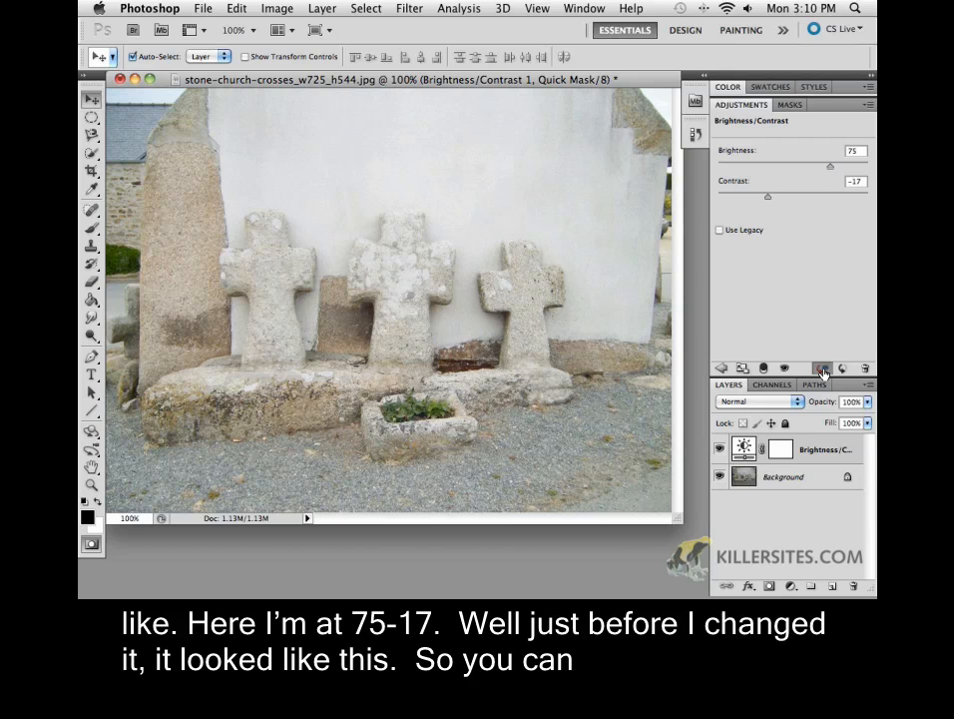
pyautogui.click(823, 370)
pyautogui.click(823, 370)
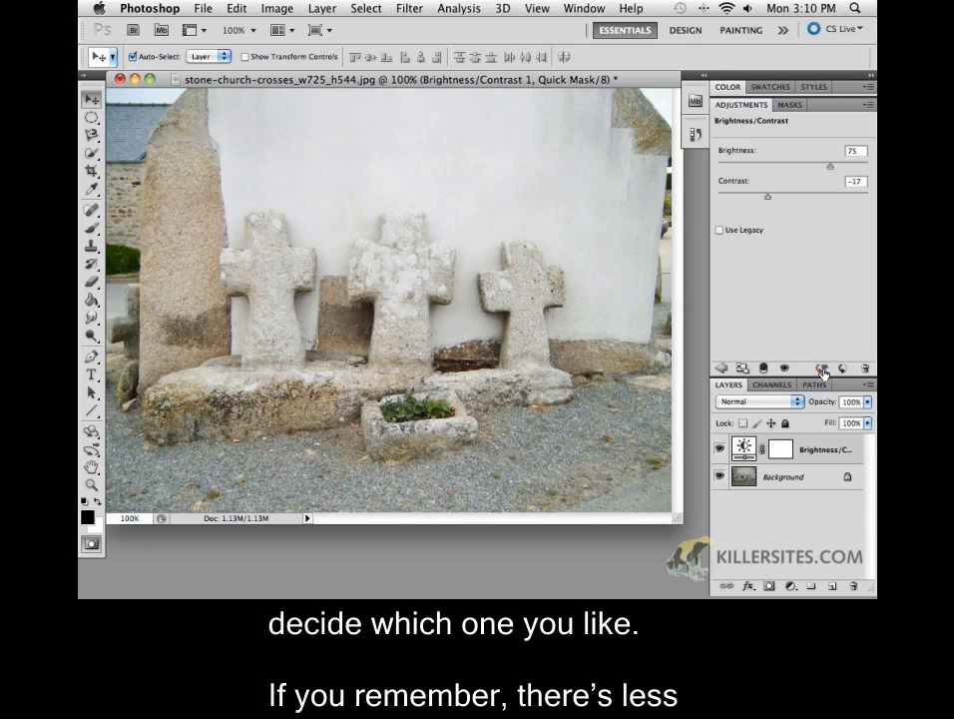
pyautogui.click(823, 369)
pyautogui.click(822, 369)
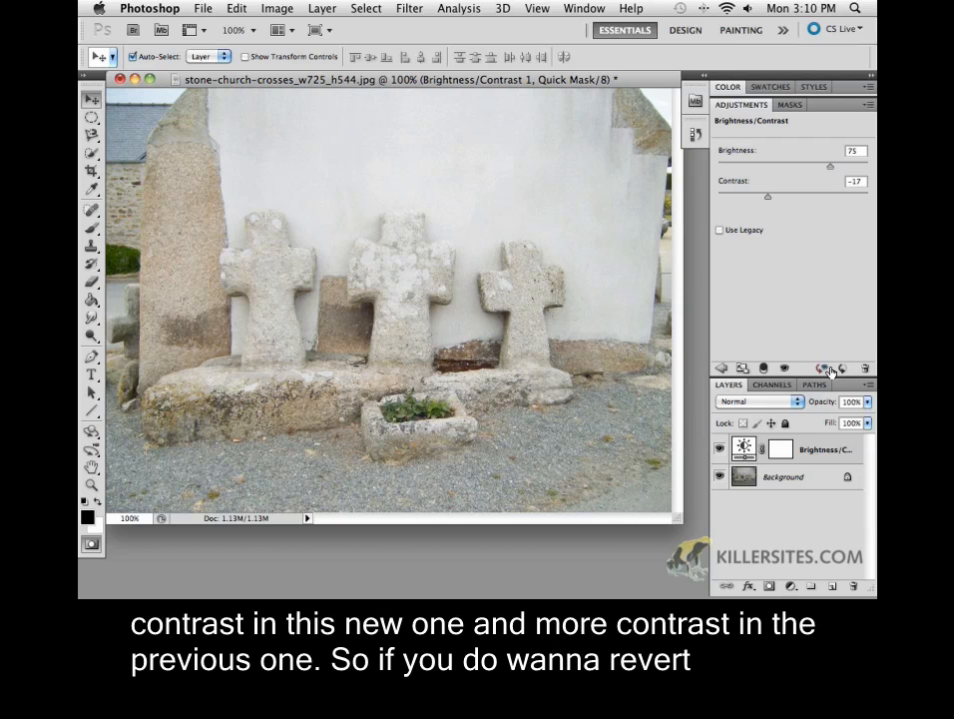
pyautogui.click(823, 369)
pyautogui.click(823, 369)
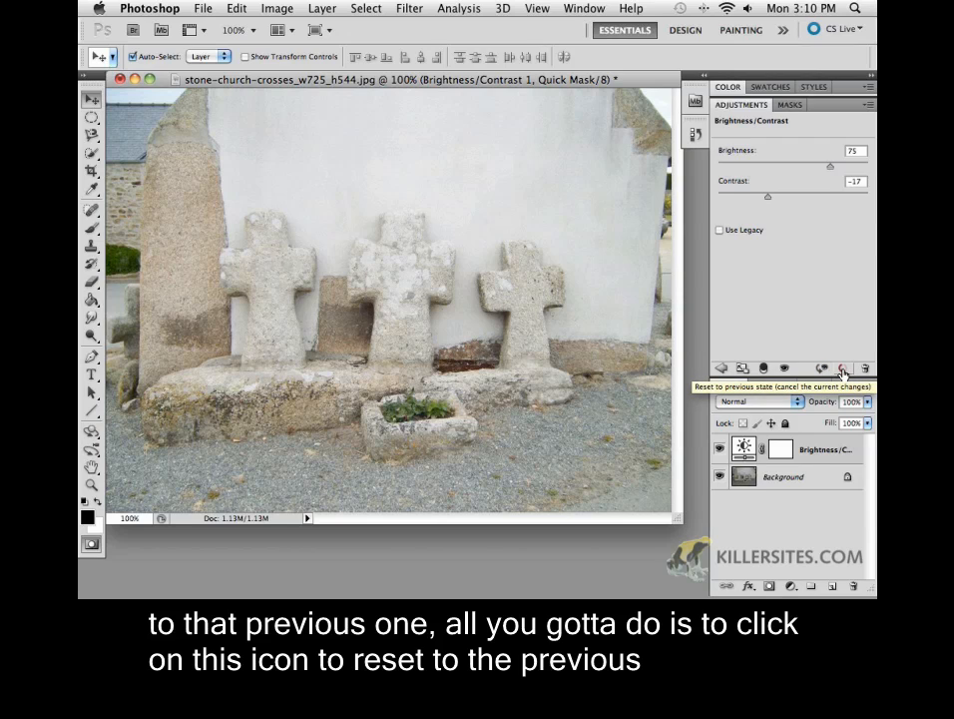
# Step: Reset the Brightness/Contrast adjustment to its previous state, and undo a further reset to the default values
pyautogui.click(844, 370)
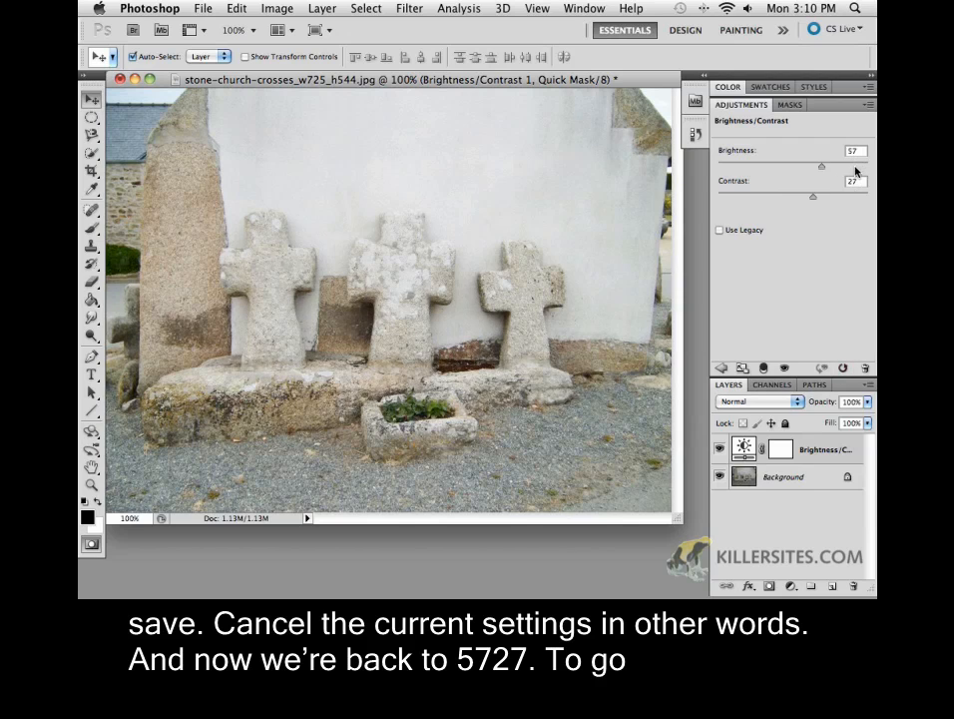
pyautogui.click(843, 371)
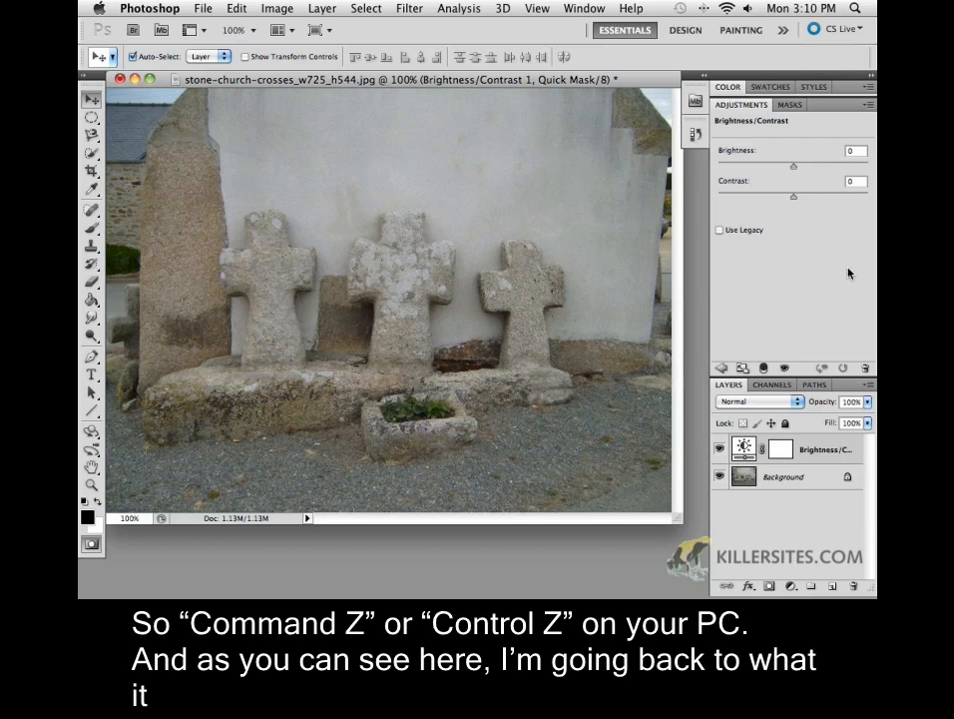
pyautogui.press('super+z')
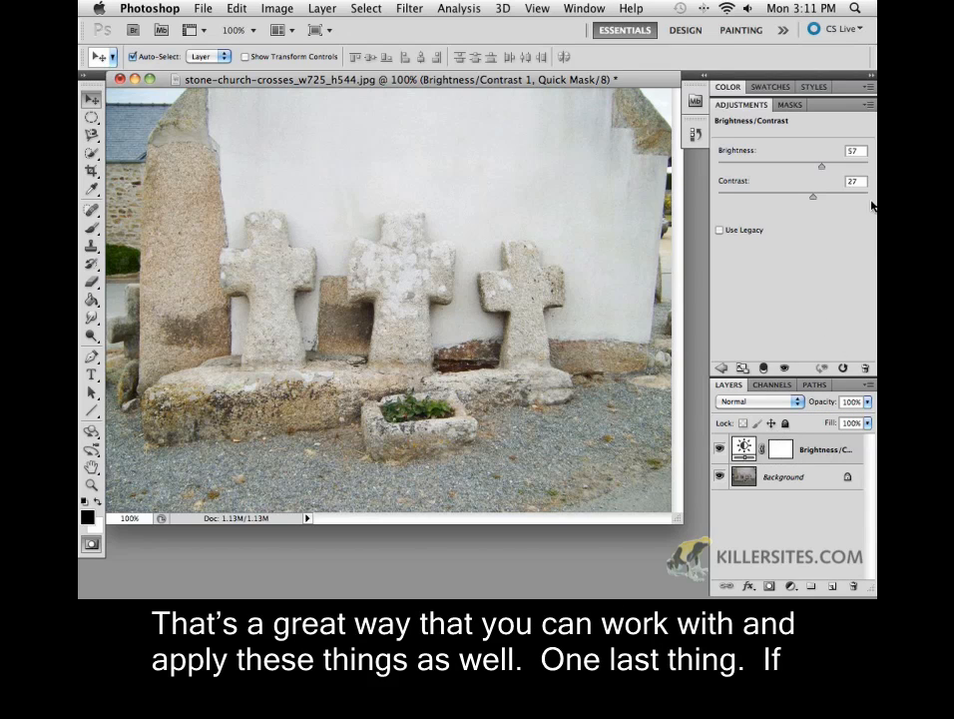
# Step: Rename the Brightness/Contrast adjustment layer as brightBG
pyautogui.doubleClick(831, 452)
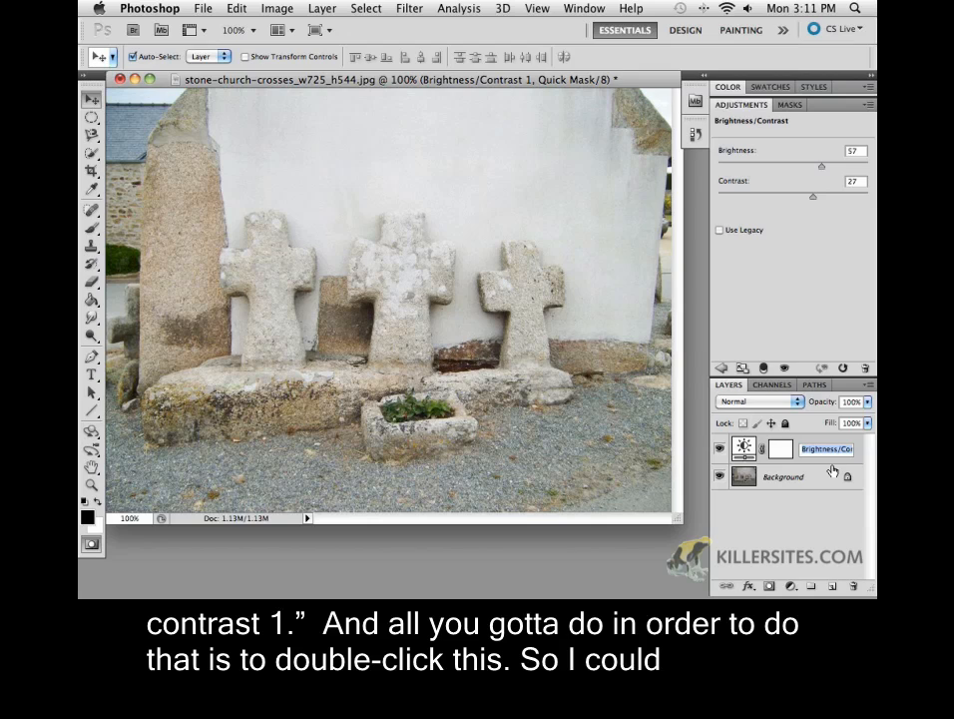
pyautogui.write('B')
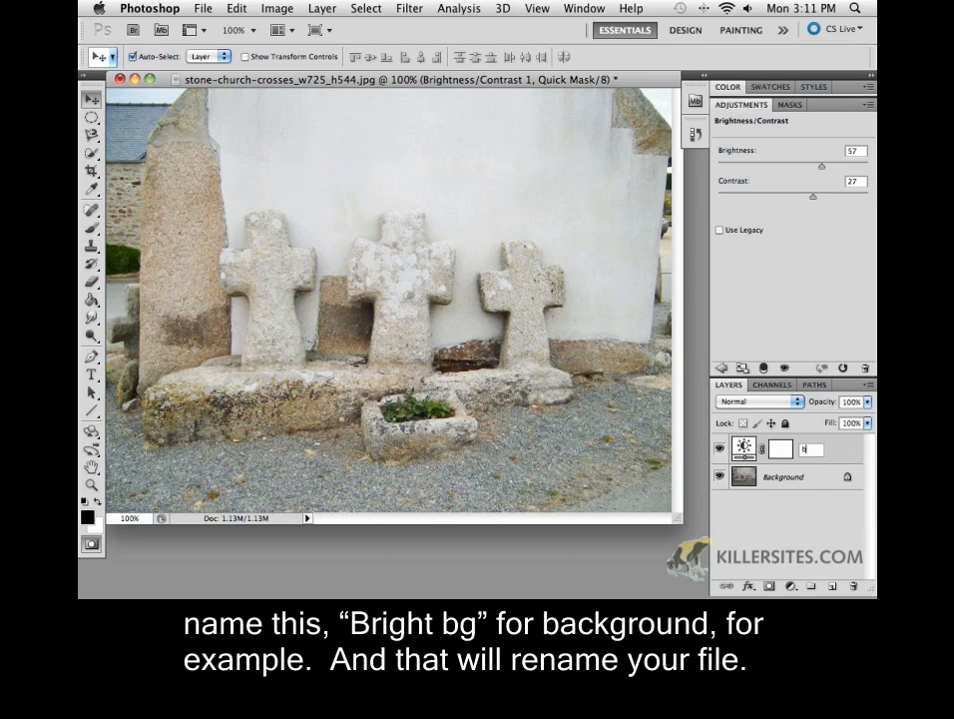
pyautogui.write('right')
pyautogui.write('BG')
pyautogui.press('Return')
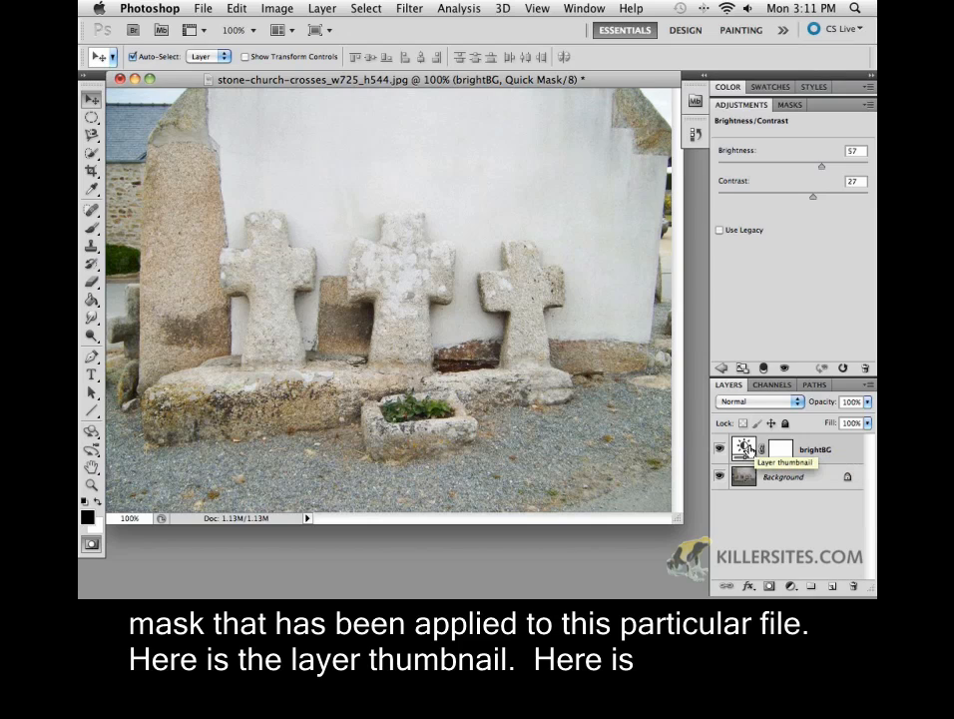
# Step: Convert the locked Background into a regular layer with the name Layer 0, Normal mode and 100% opacity
pyautogui.doubleClick(786, 477)
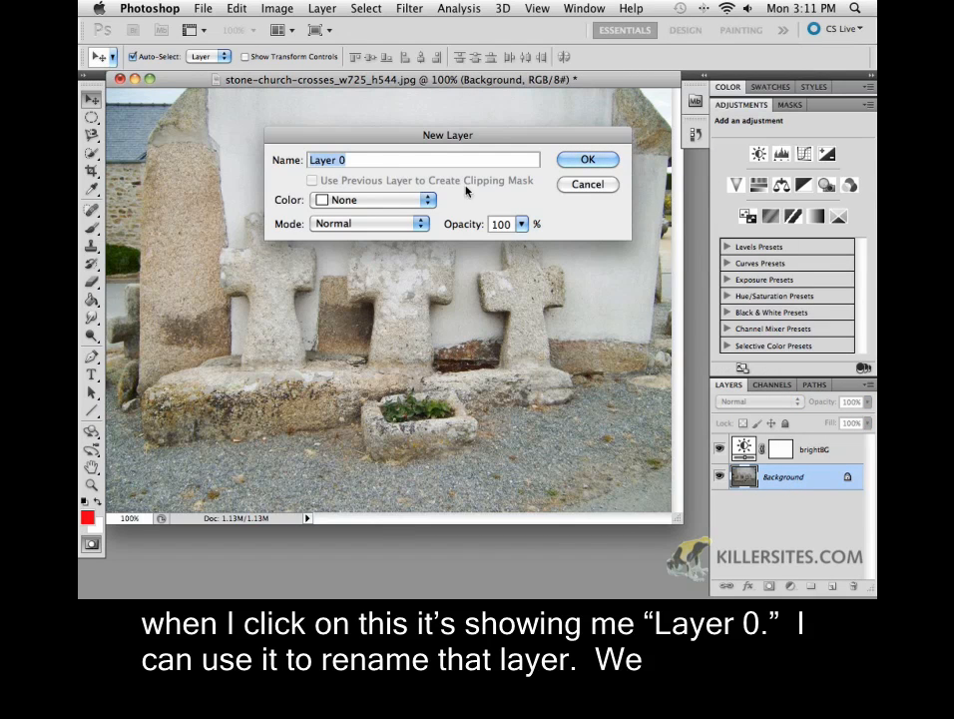
pyautogui.click(589, 160)
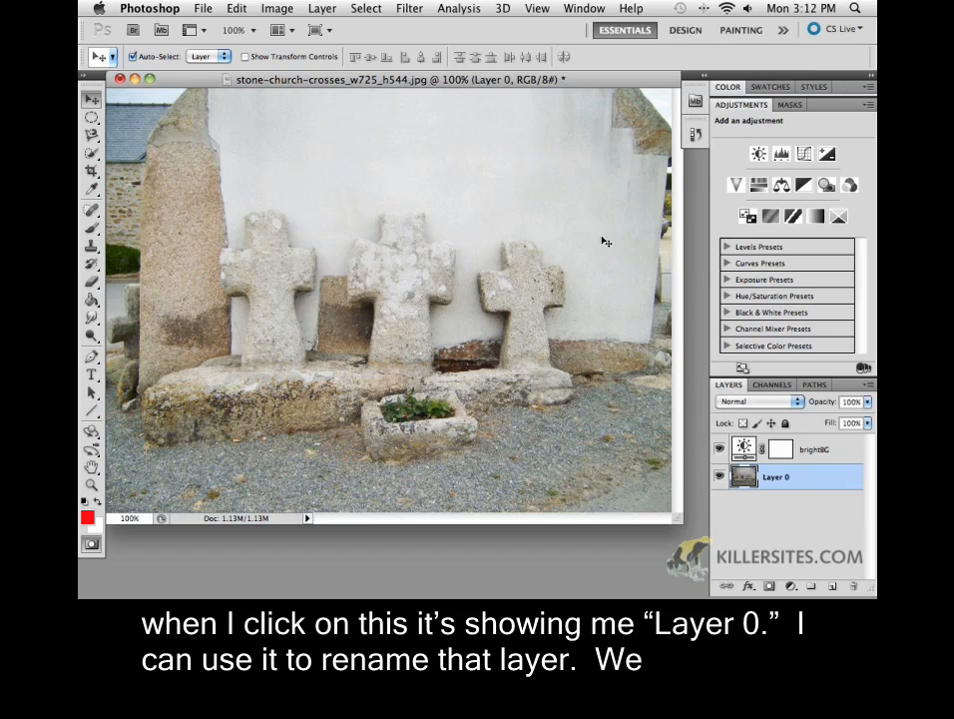
pyautogui.click(816, 451)
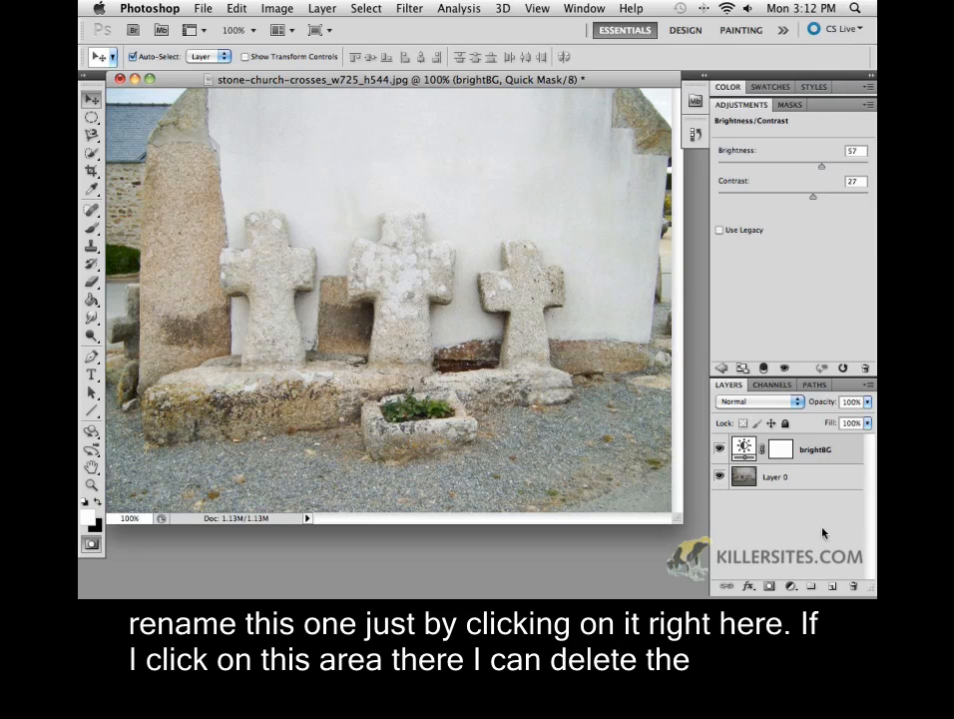
pyautogui.click(855, 587)
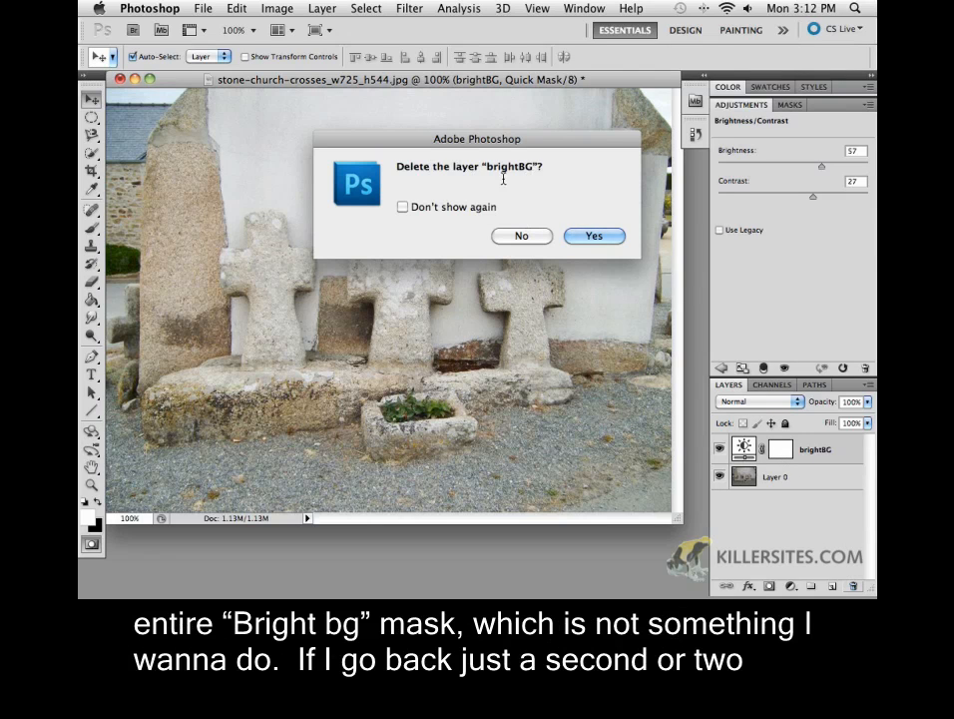
pyautogui.click(547, 241)
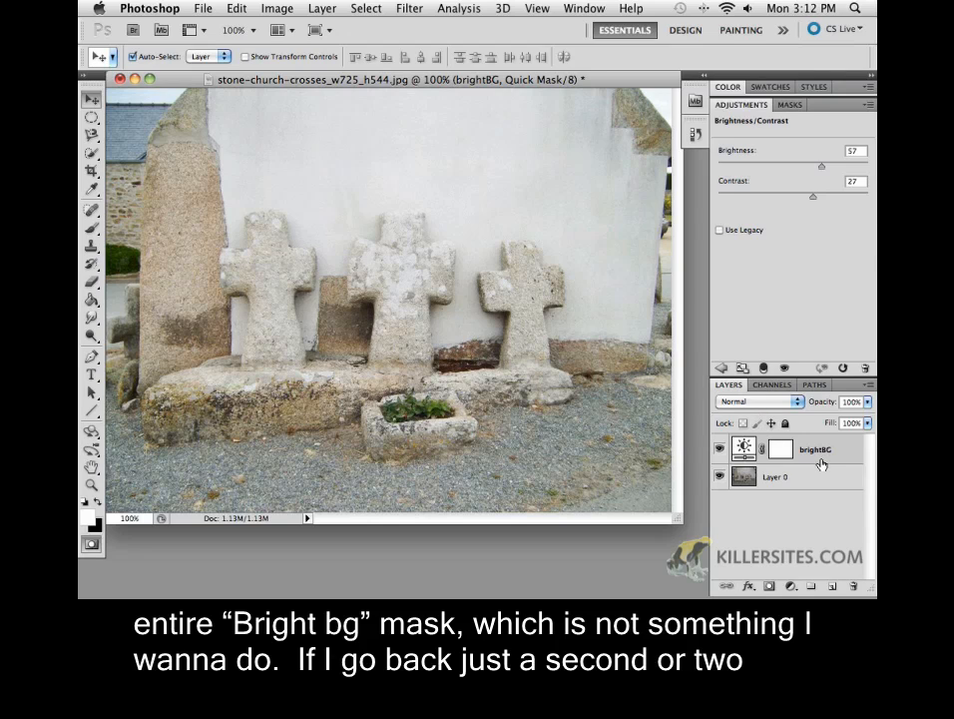
# Step: Step back through the edit history to undo the background conversion, the layer rename and the adjustment reset
pyautogui.hotkey('ctrl', 'z')
pyautogui.hotkey('ctrl', 'z')
pyautogui.hotkey('ctrl', 'z')
pyautogui.hotkey('ctrl', 'z')
pyautogui.hotkey('ctrl', 'z')
pyautogui.hotkey('ctrl', 'z')
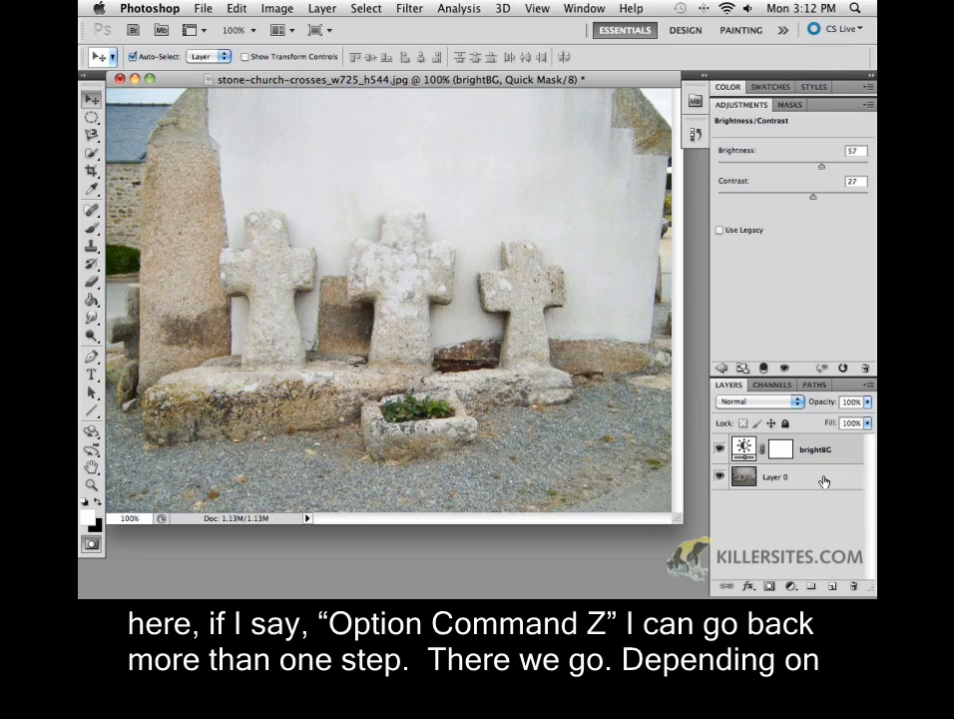
pyautogui.press('alt+super+z')
pyautogui.press('alt+super+z')
pyautogui.press('alt+super+z')
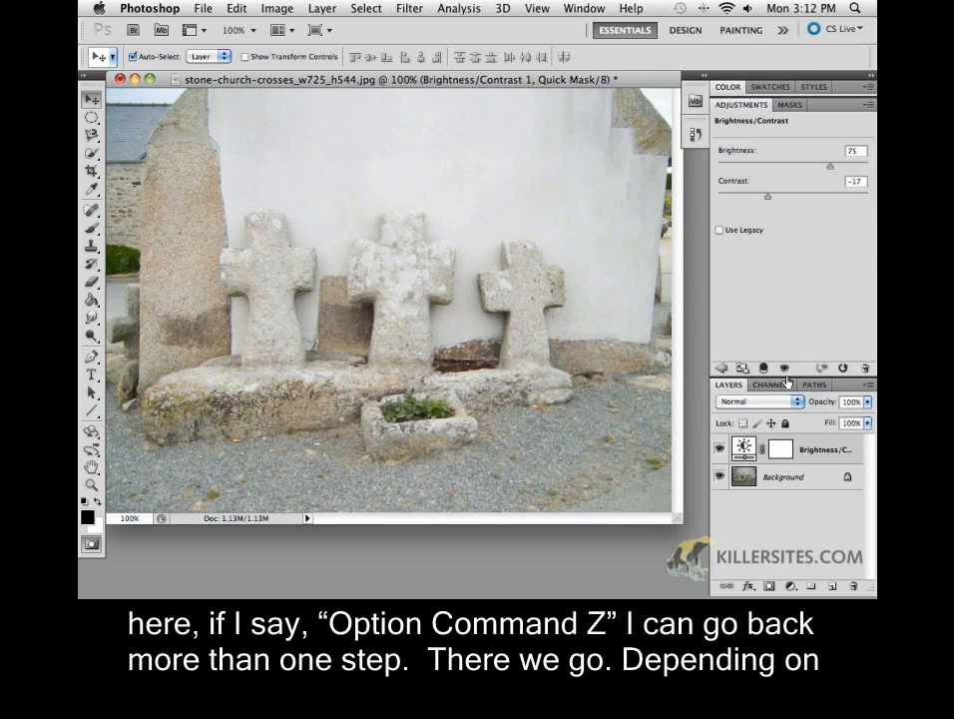
# Step: Try resetting the adjustment to its defaults, undo that, and step back past the last brightness and contrast changes
pyautogui.click(842, 369)
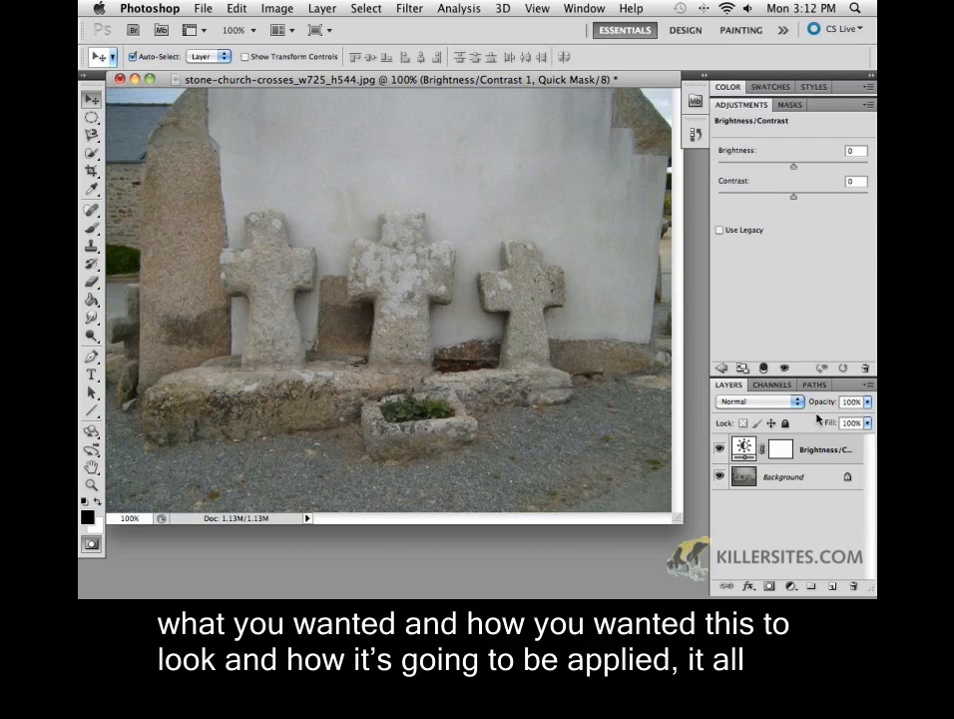
pyautogui.press('super+z')
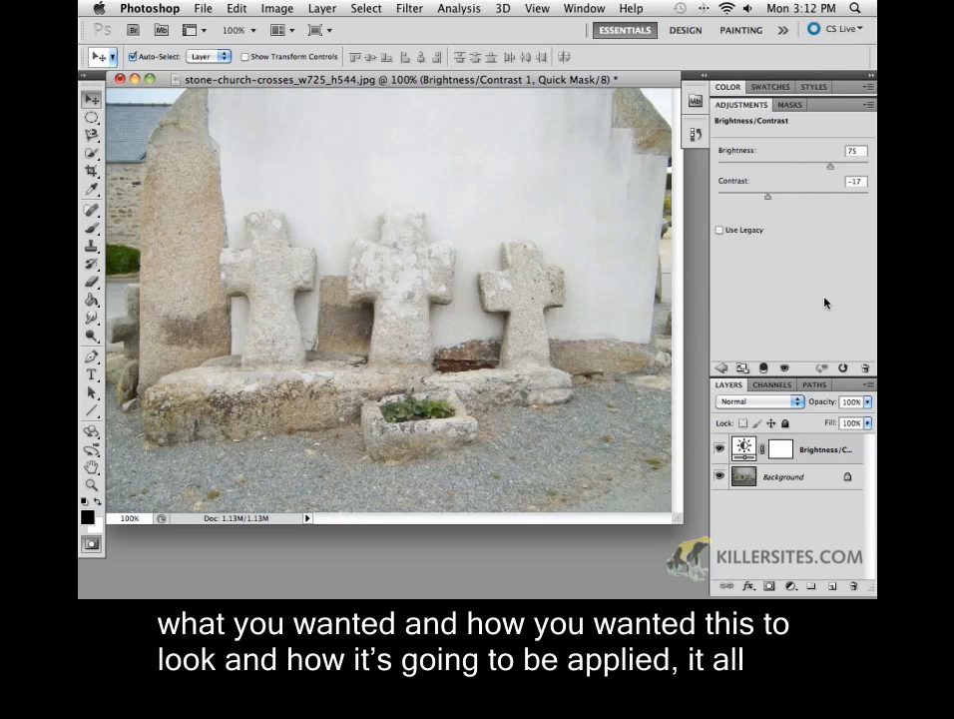
pyautogui.press('alt+super+z')
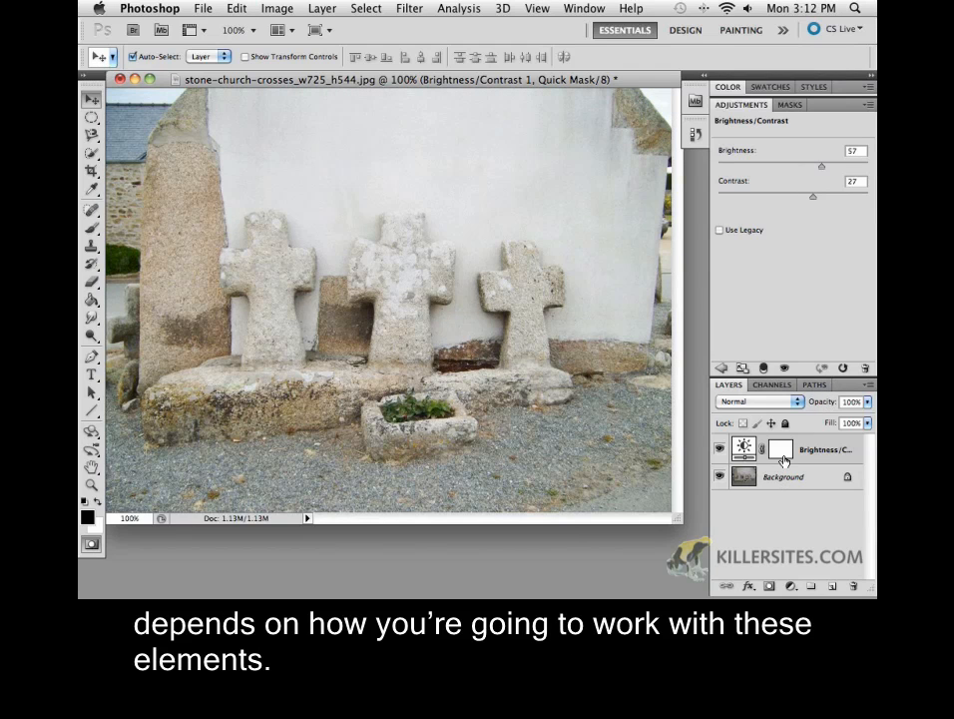
# Step: Delete the layer mask from the Brightness/Contrast adjustment layer
pyautogui.moveTo(784, 461); pyautogui.dragTo(855, 585)
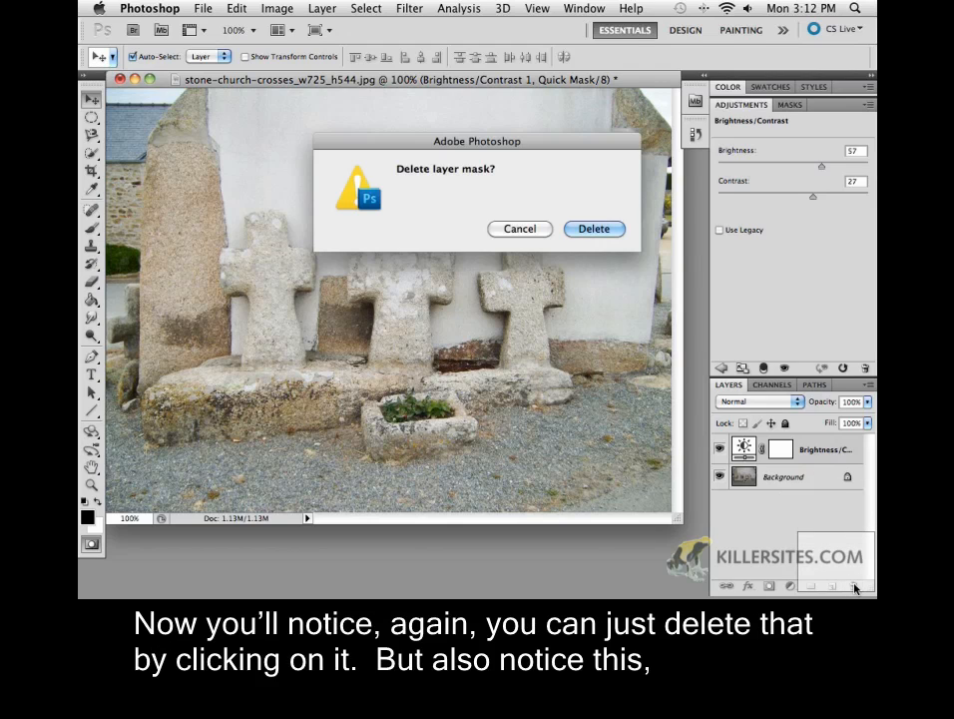
pyautogui.click(509, 228)
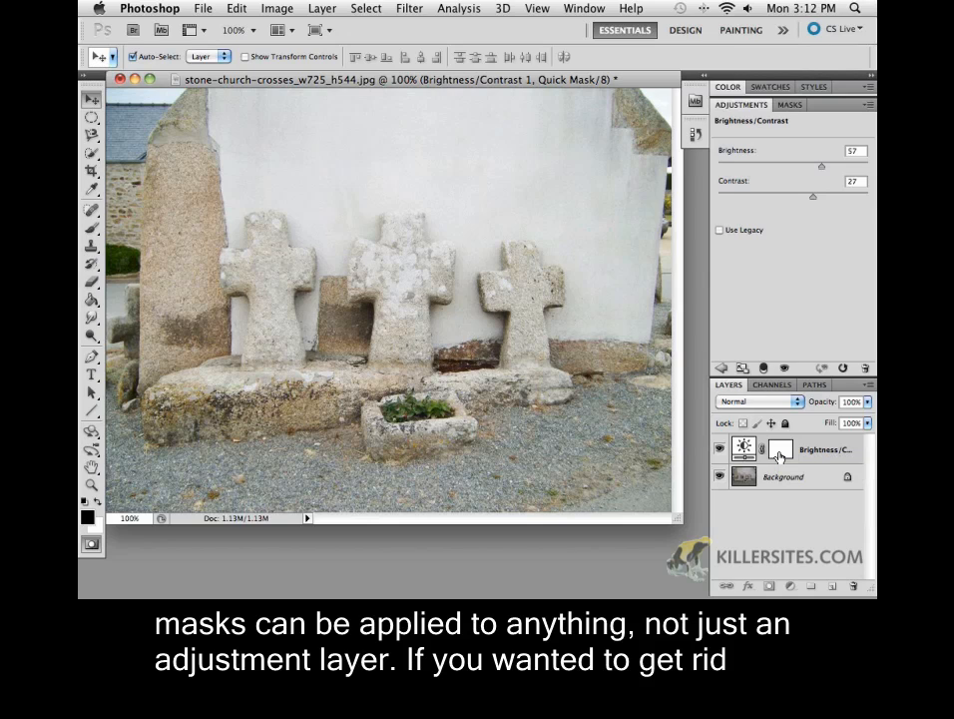
pyautogui.rightClick(781, 454)
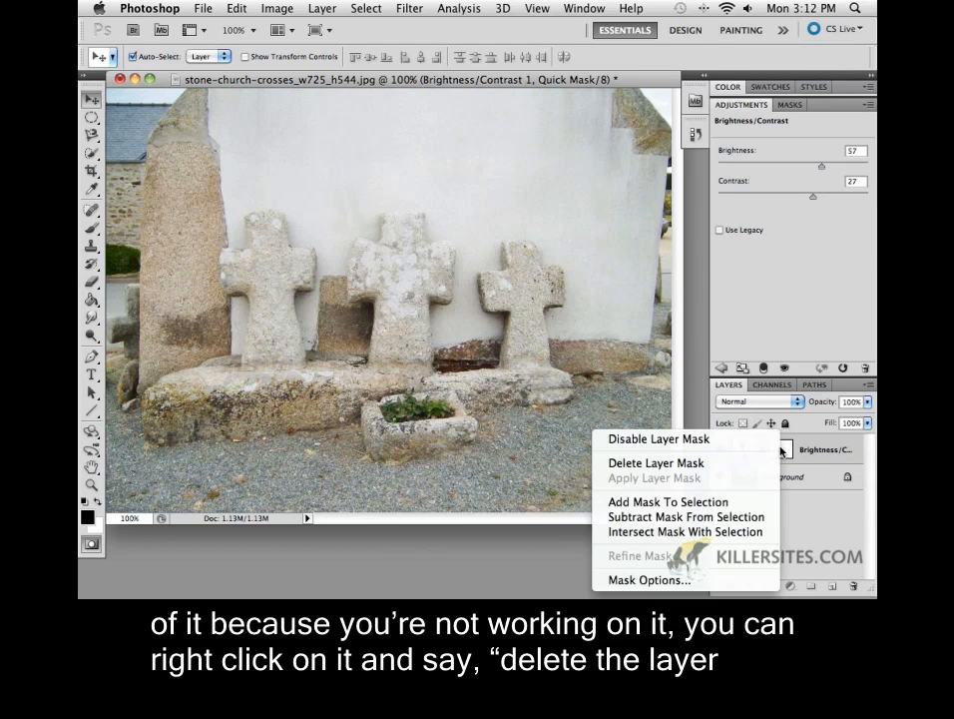
pyautogui.click(692, 464)
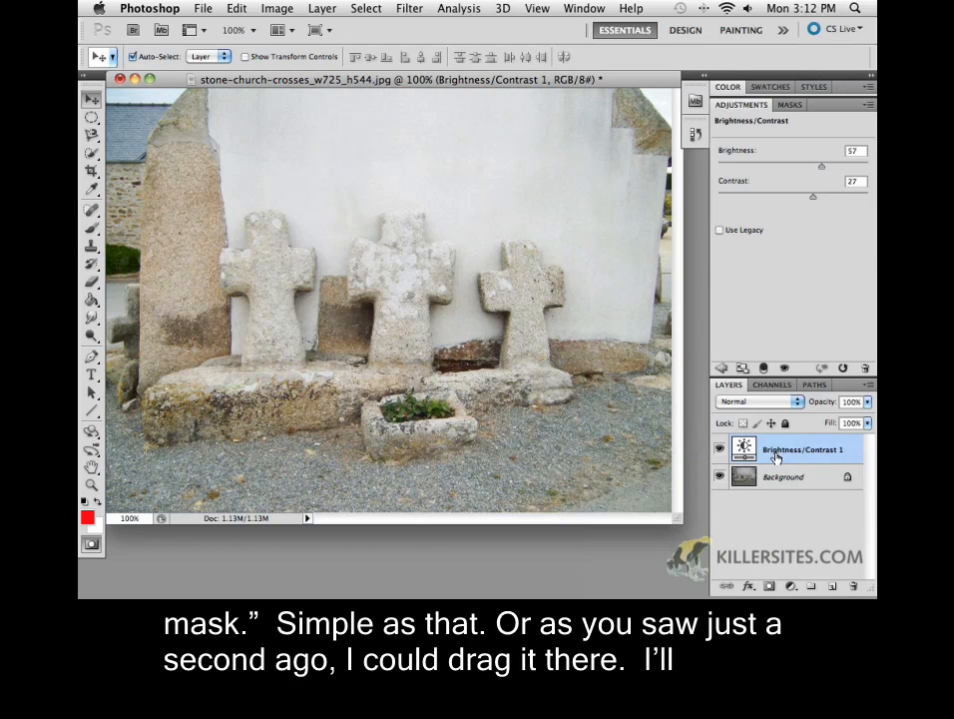
pyautogui.moveTo(847, 593)
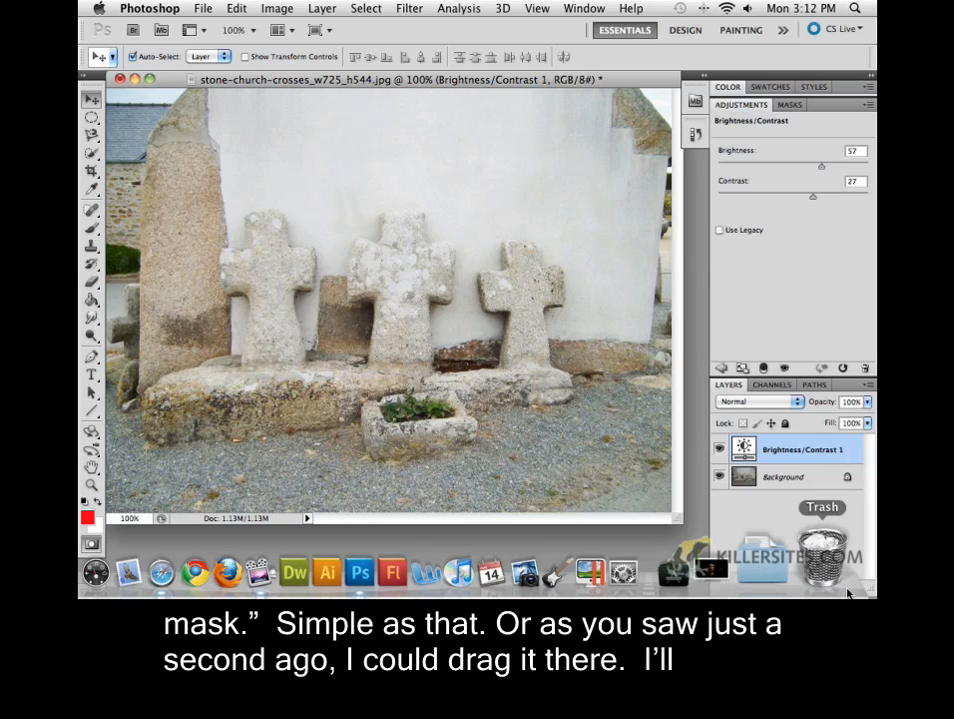
# Step: Rename the Brightness/Contrast adjustment layer as bright BG and leave it selected
pyautogui.doubleClick(834, 449)
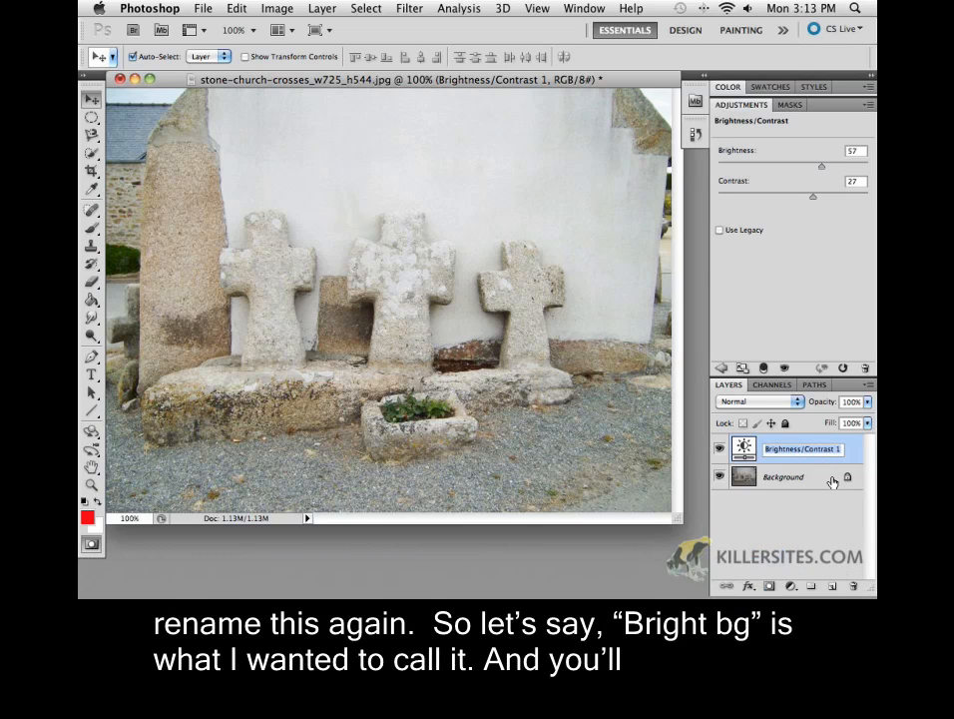
pyautogui.write('Bright')
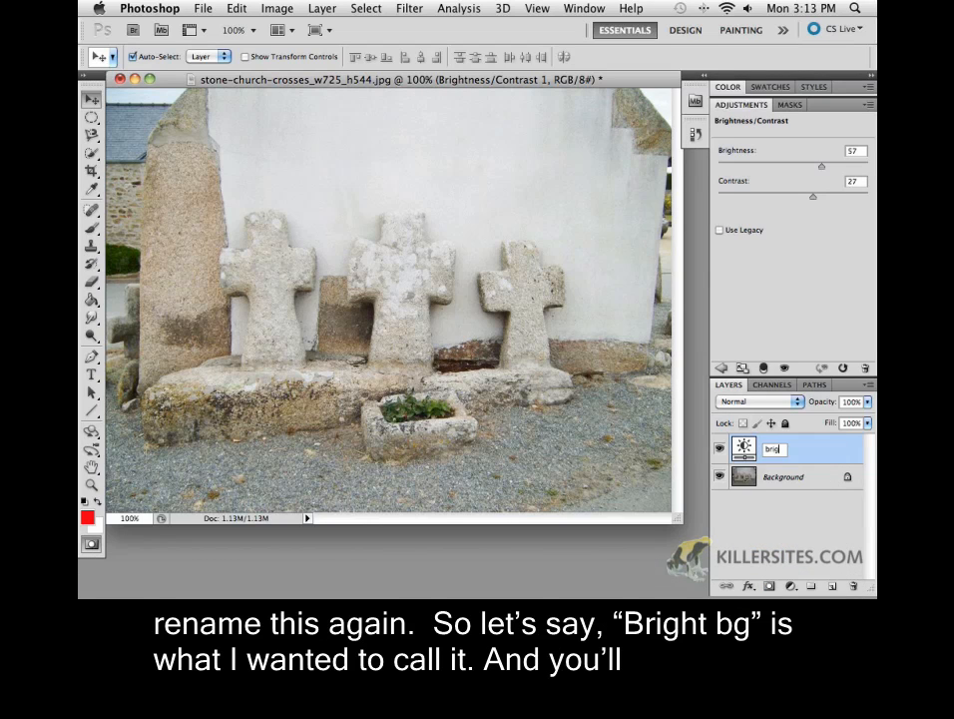
pyautogui.write(' BG')
pyautogui.click(844, 473)
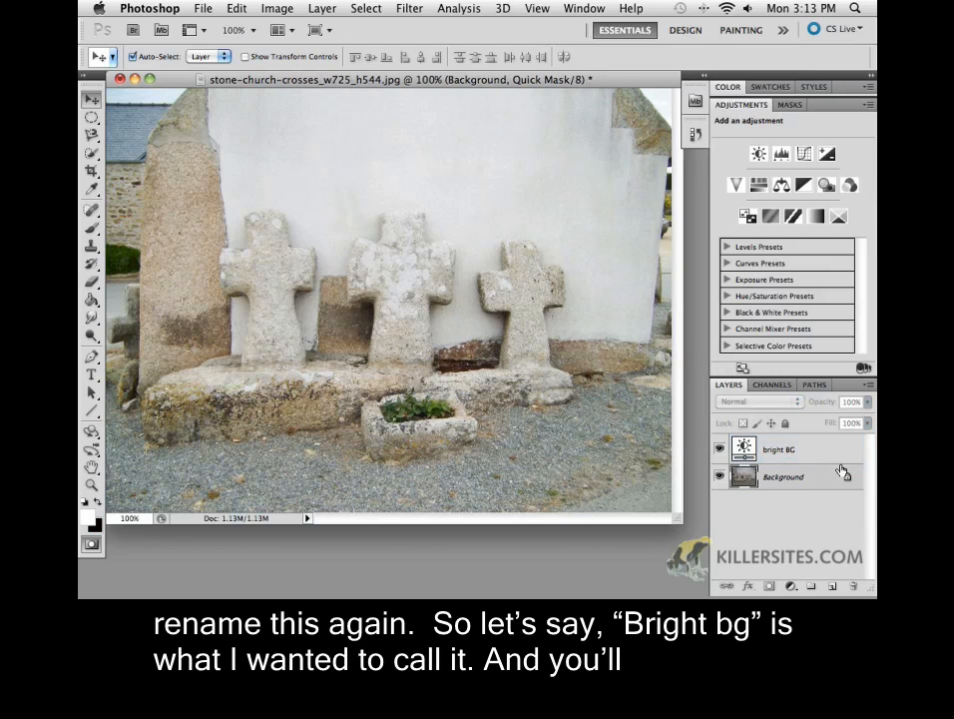
pyautogui.click(788, 452)
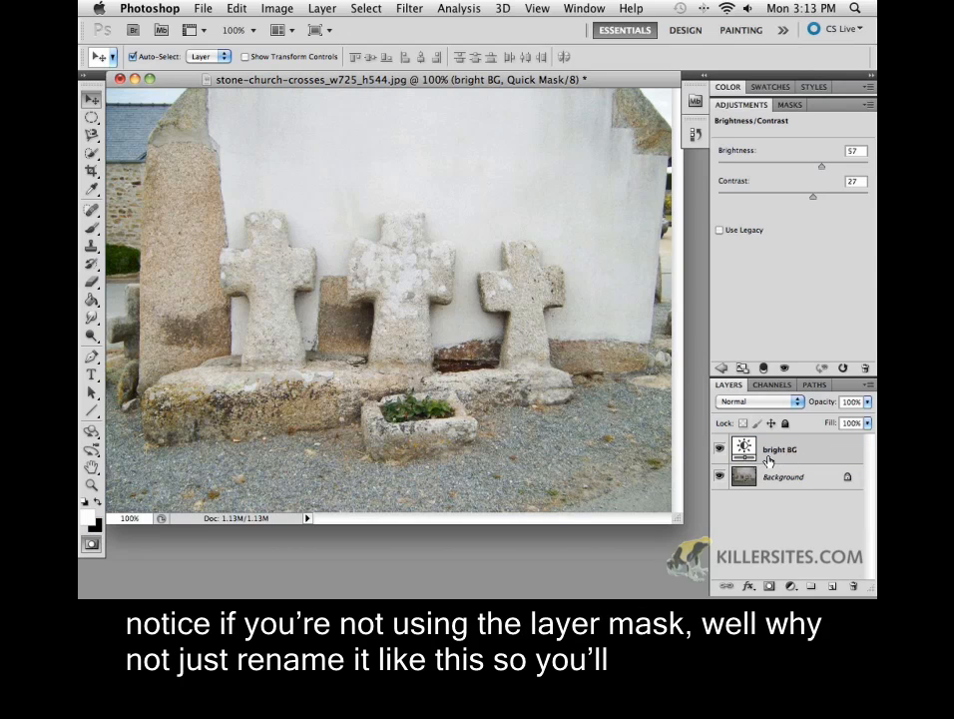